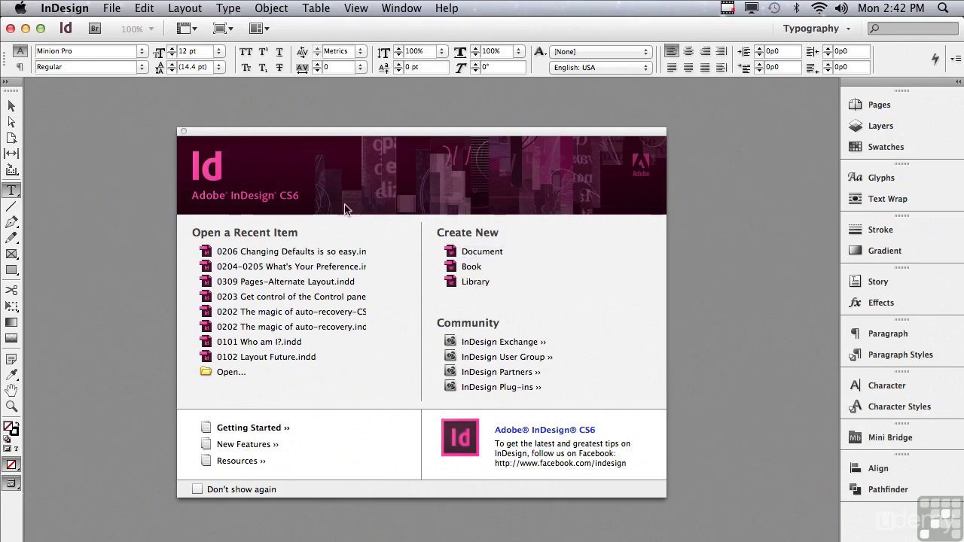
Step: Start setting up a new document and look over the available document presets
{"action": "left_click", "coordinate": [111, 8]}
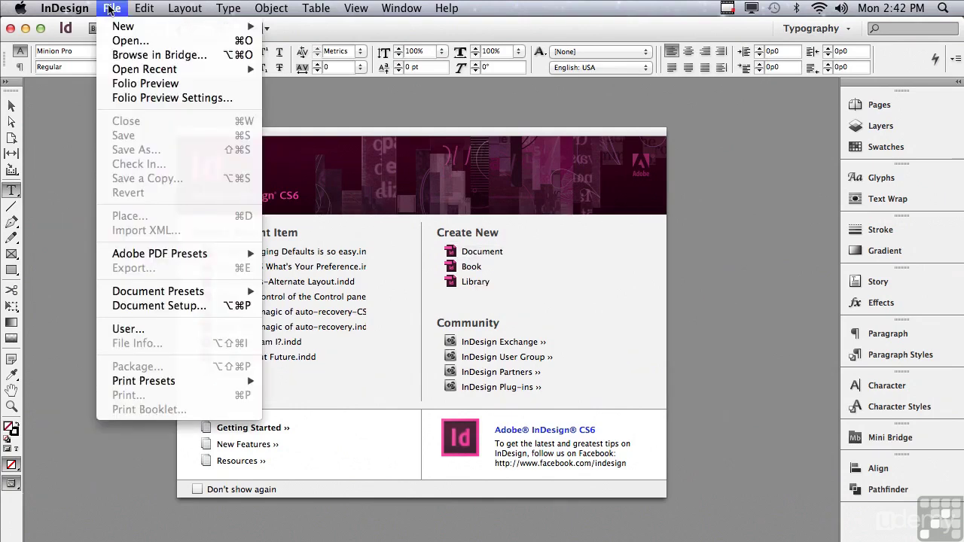
{"action": "mouse_move", "coordinate": [114, 27]}
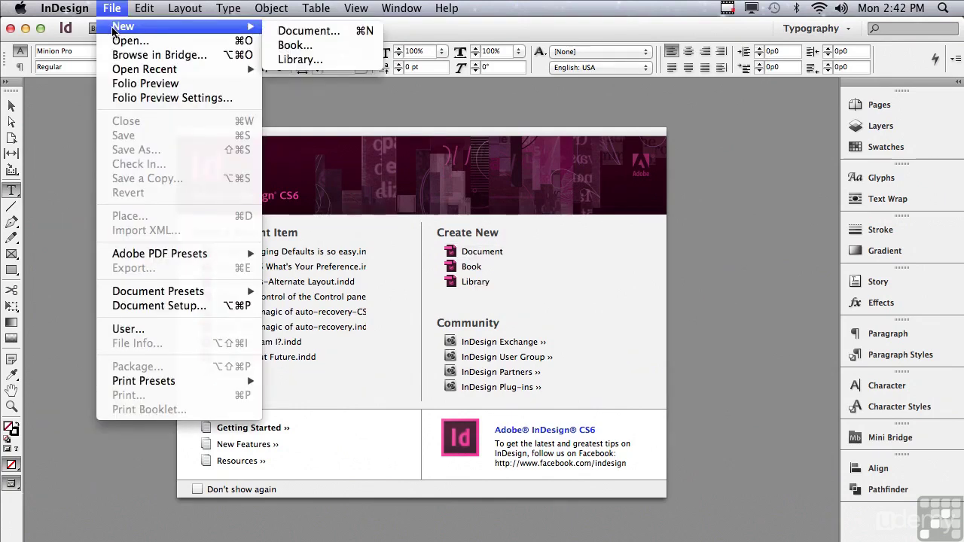
{"action": "left_click", "coordinate": [293, 33]}
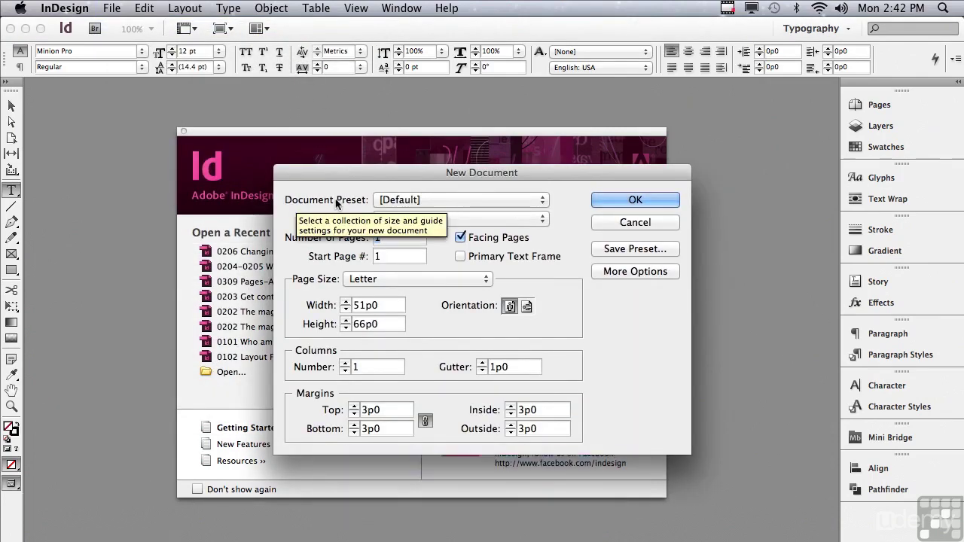
{"action": "left_click", "coordinate": [391, 198]}
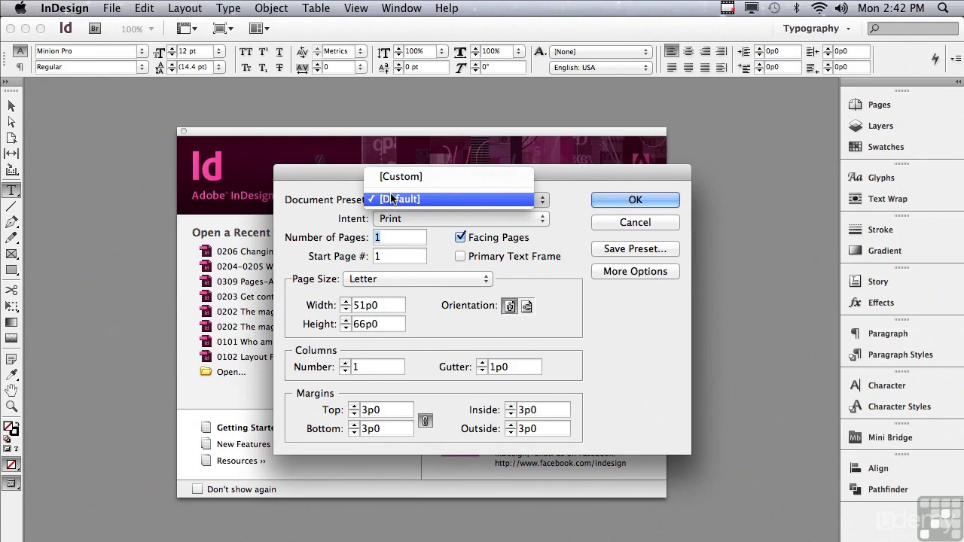
{"action": "left_click", "coordinate": [292, 186]}
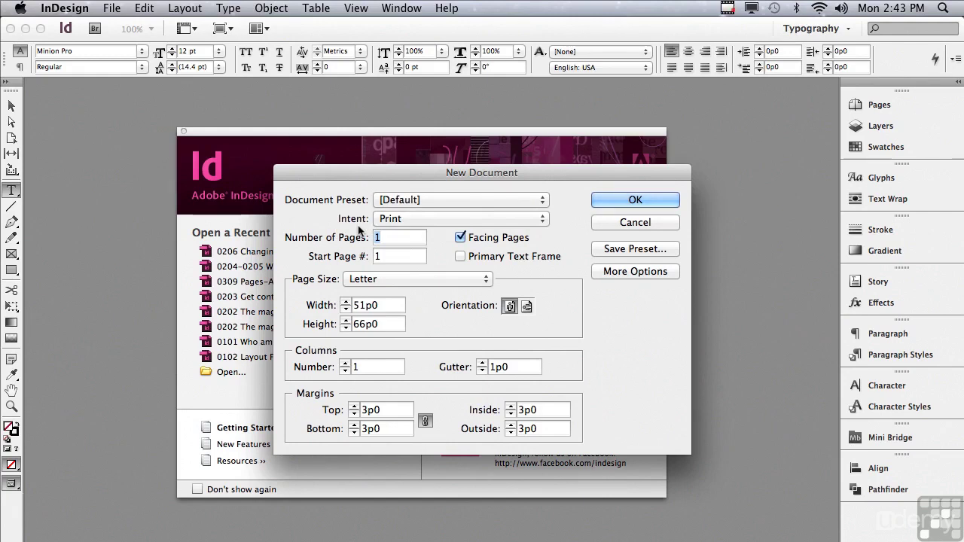
Step: Try the Digital Publishing intent with the iPad page size and switch the intent back to Print
{"action": "left_click", "coordinate": [409, 219]}
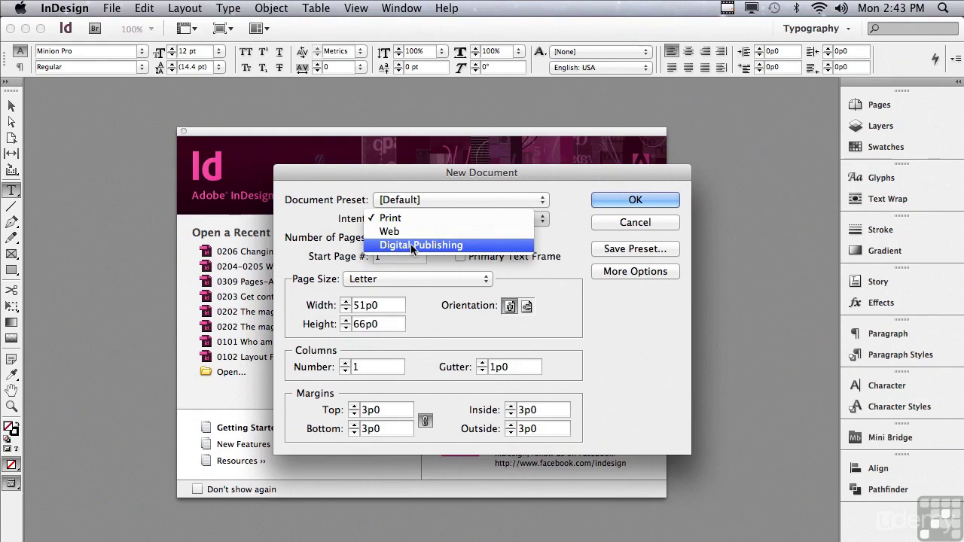
{"action": "left_click", "coordinate": [411, 246]}
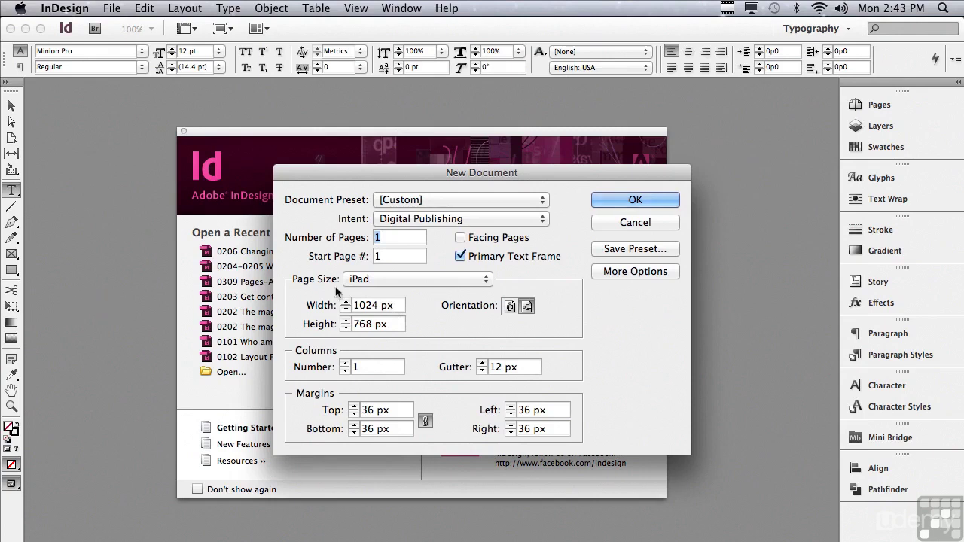
{"action": "left_click", "coordinate": [386, 279]}
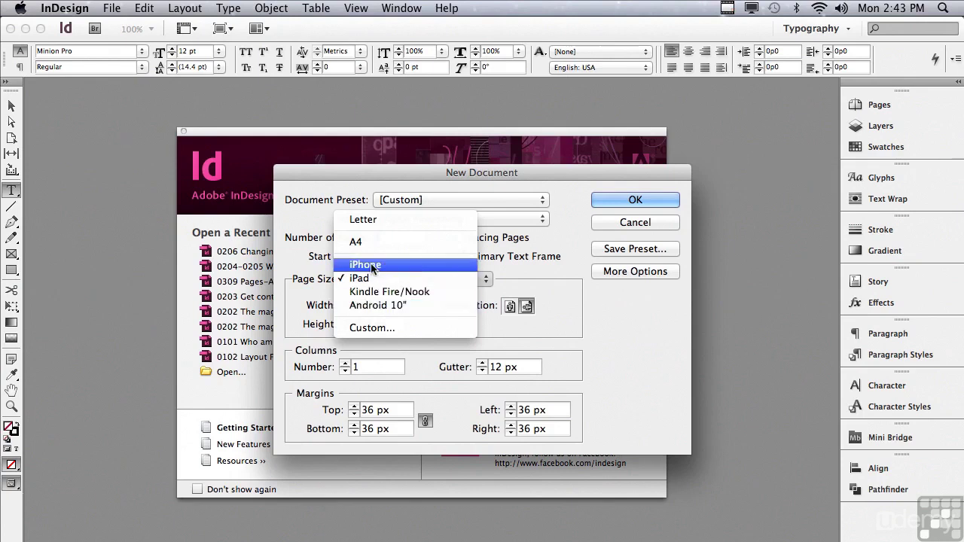
{"action": "left_click", "coordinate": [372, 278]}
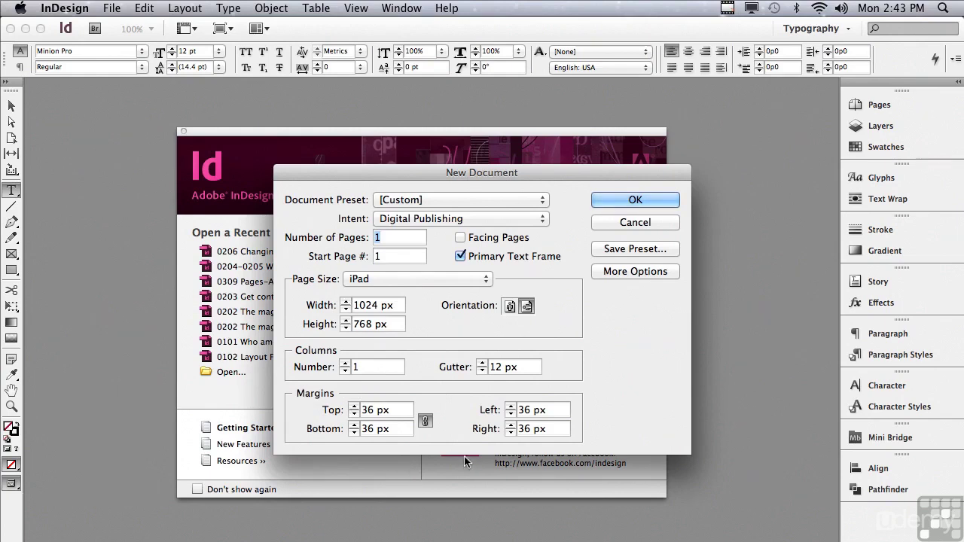
{"action": "left_click", "coordinate": [410, 218]}
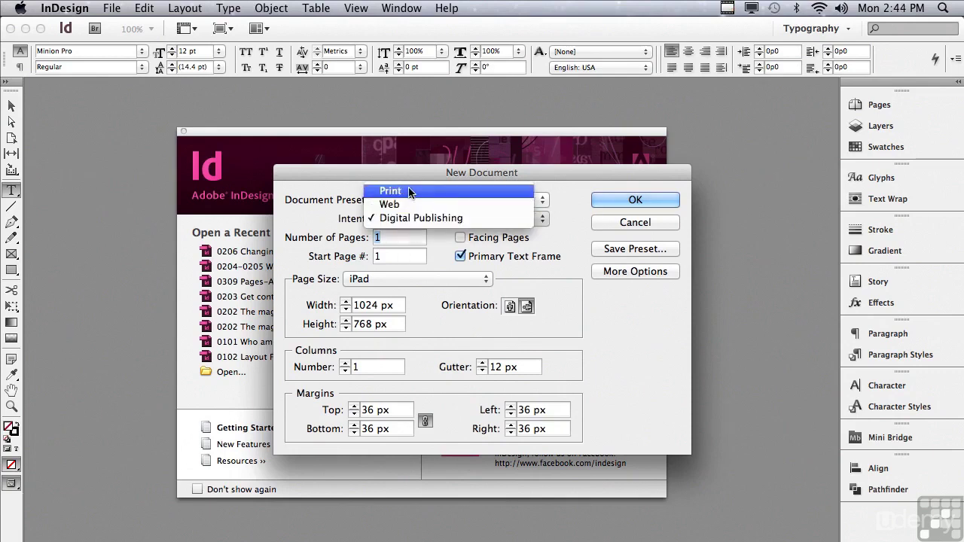
{"action": "left_click", "coordinate": [410, 193]}
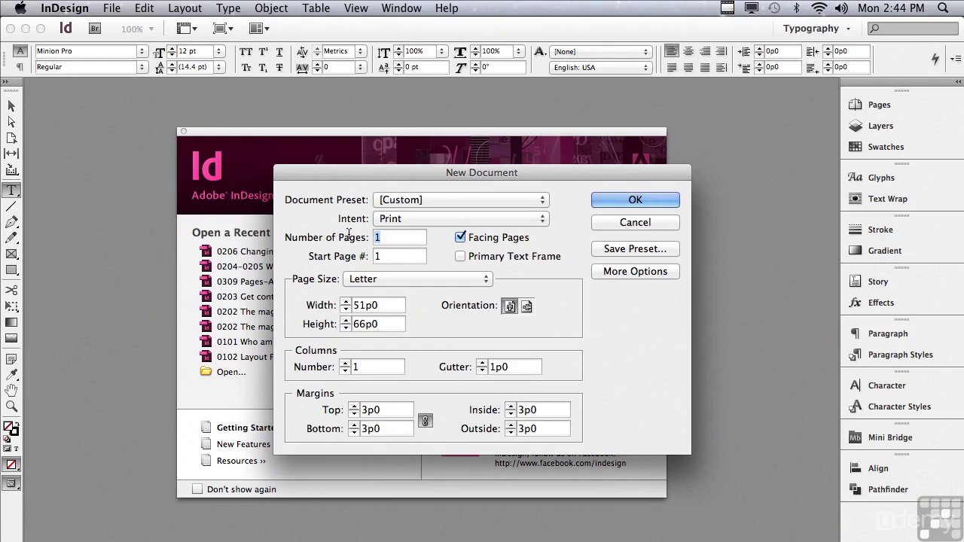
Step: Set the new document's number of pages to 8 and its start page number to 1
{"action": "type", "text": "8"}
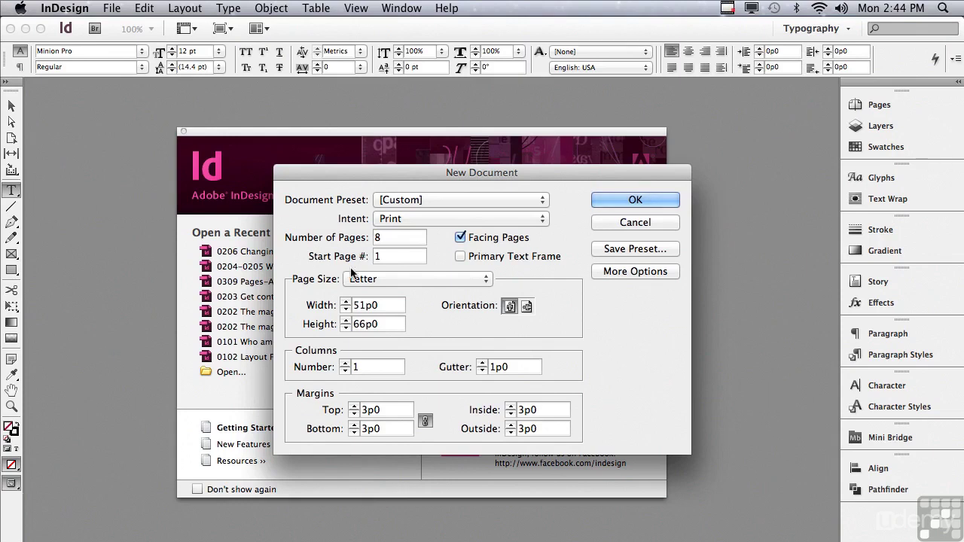
{"action": "double_click", "coordinate": [387, 256]}
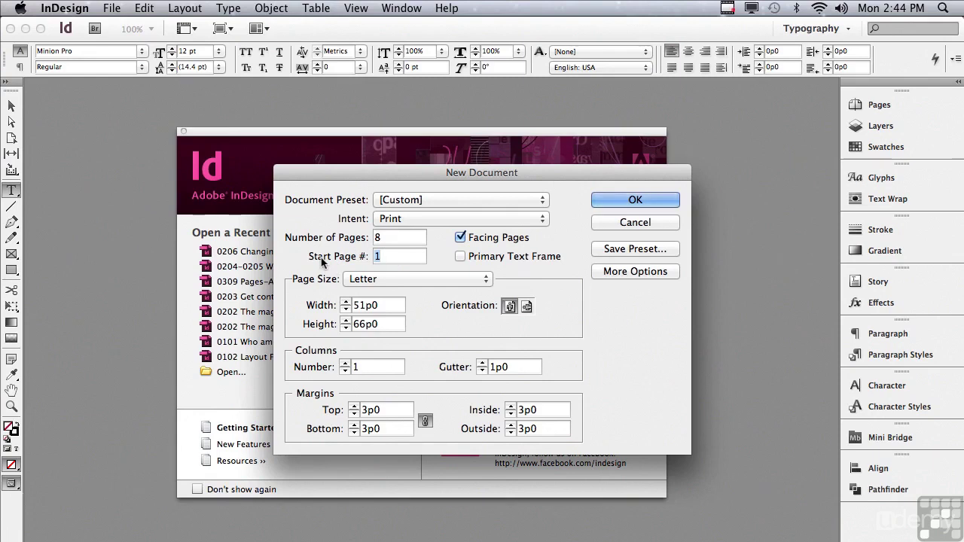
{"action": "type", "text": "5"}
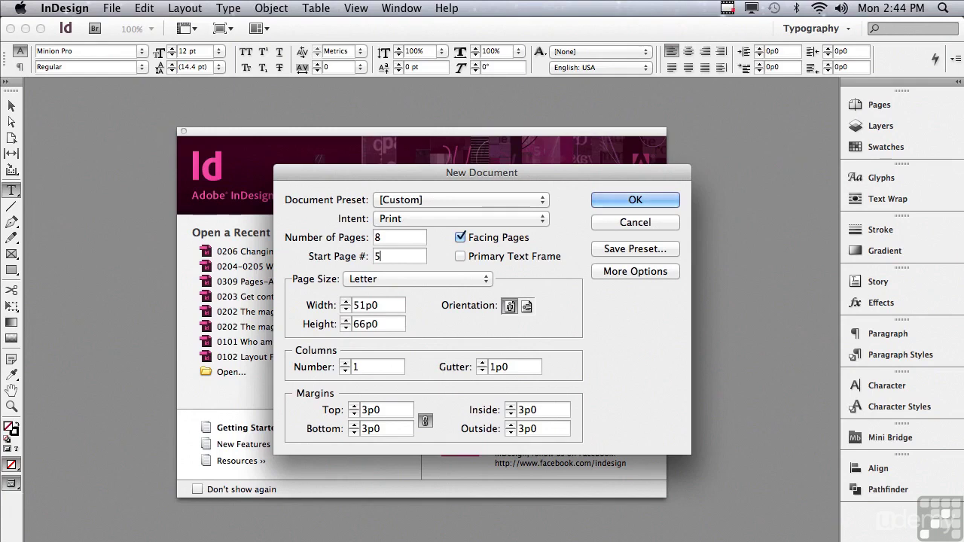
{"action": "key", "text": "BackSpace"}
{"action": "type", "text": "1"}
Step: Set the new document's Letter-size pages to landscape orientation with 2 columns
{"action": "left_click", "coordinate": [376, 279]}
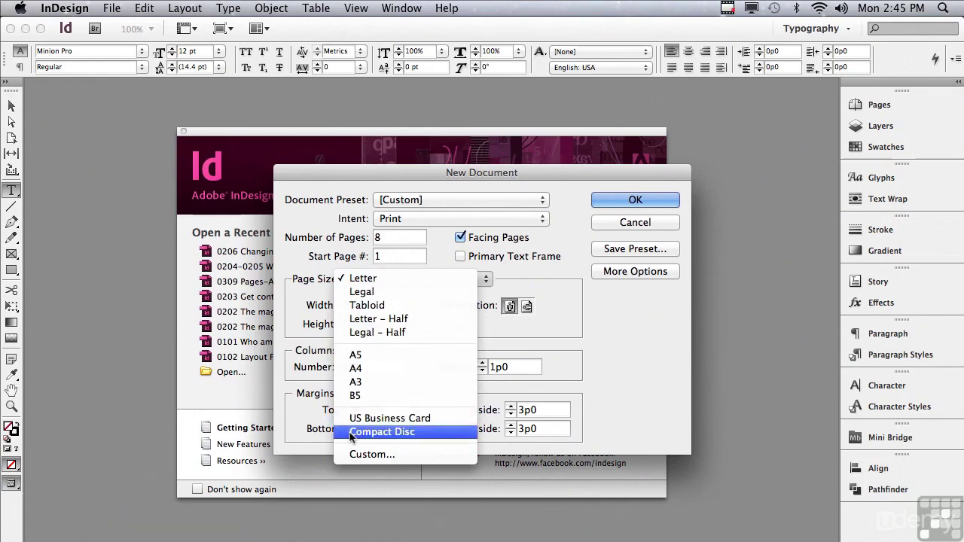
{"action": "left_click", "coordinate": [309, 416]}
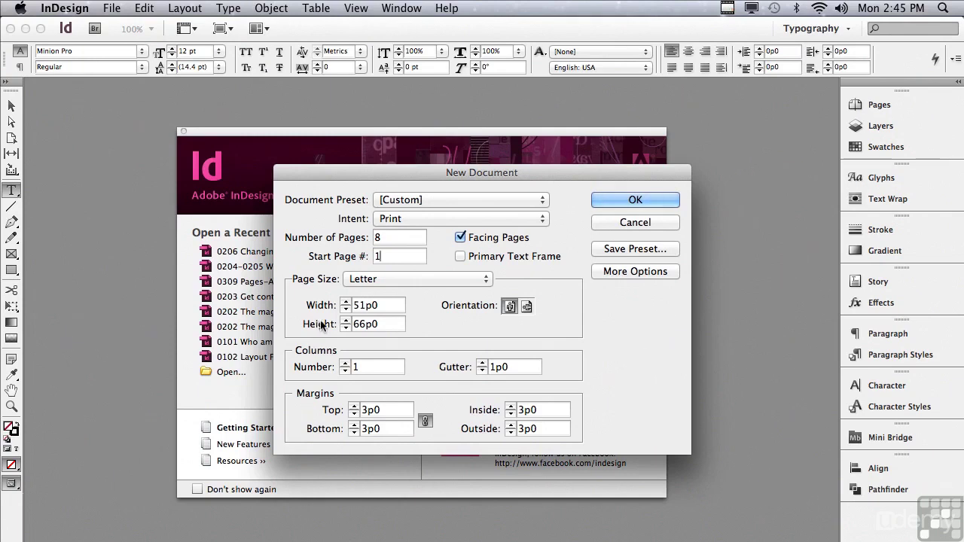
{"action": "left_click", "coordinate": [527, 307]}
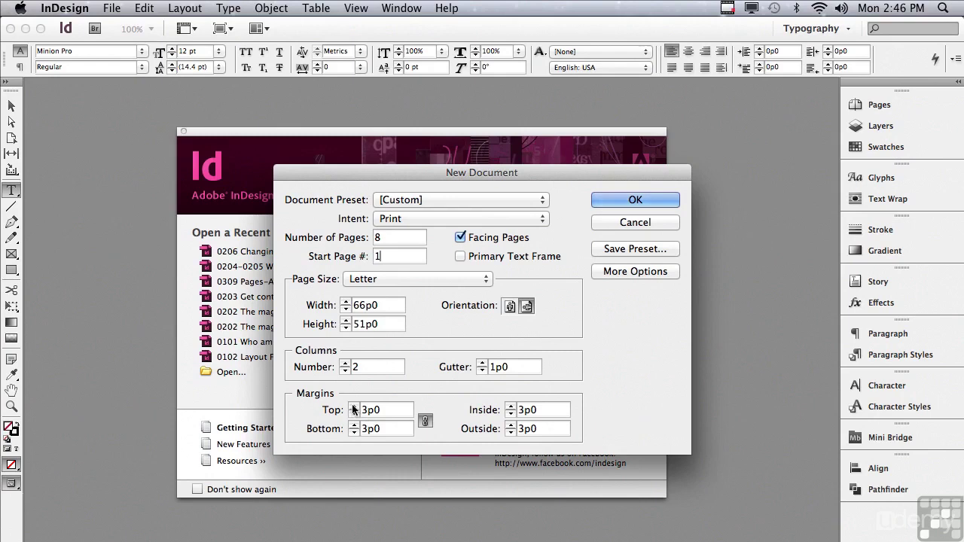
{"action": "left_click", "coordinate": [353, 410]}
{"action": "left_click", "coordinate": [353, 413]}
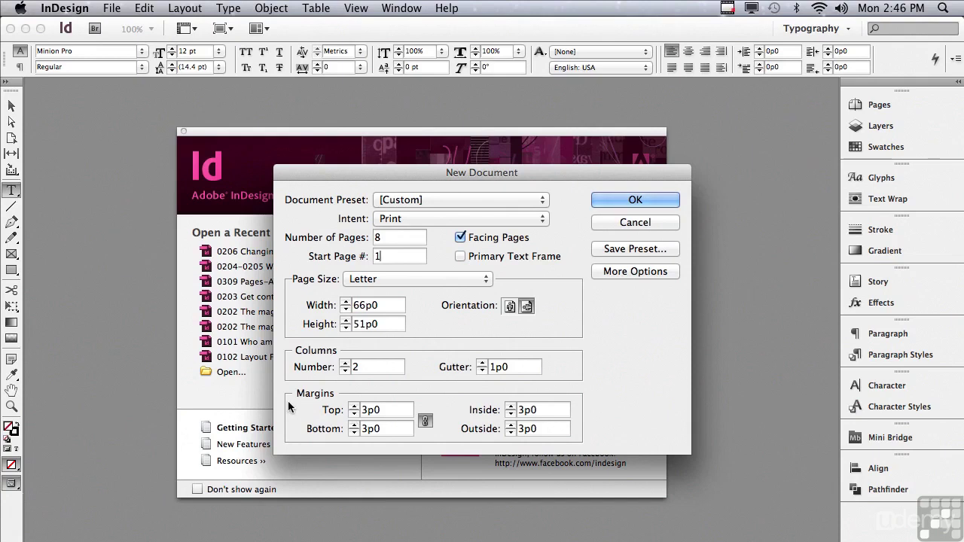
Step: Reveal the bleed and slug options and set a linked bleed of .125" on all sides
{"action": "left_click", "coordinate": [608, 273]}
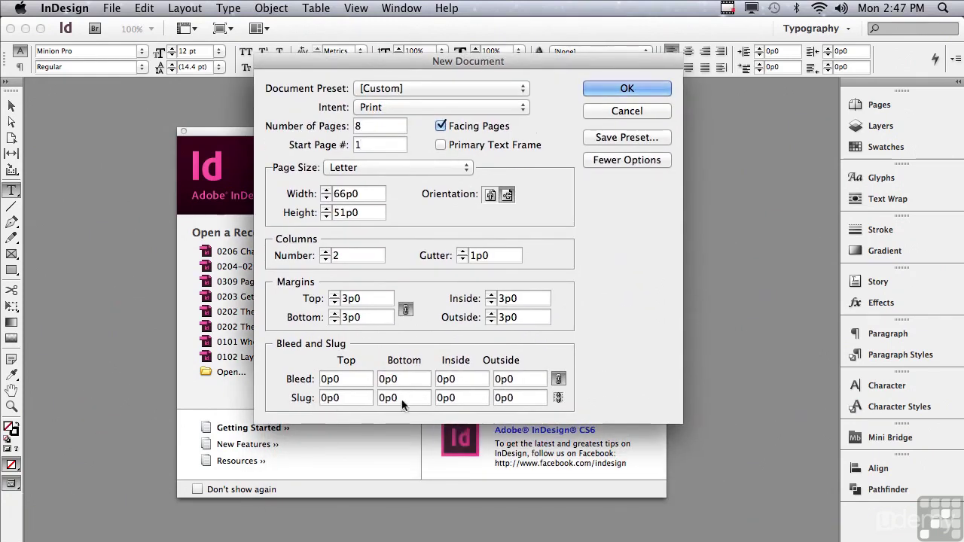
{"action": "double_click", "coordinate": [333, 379]}
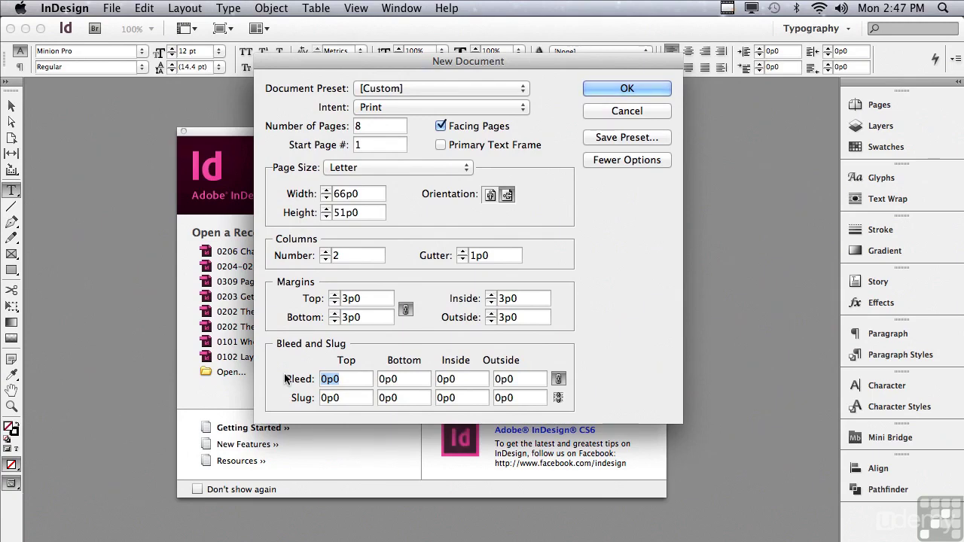
{"action": "type", "text": ".125\""}
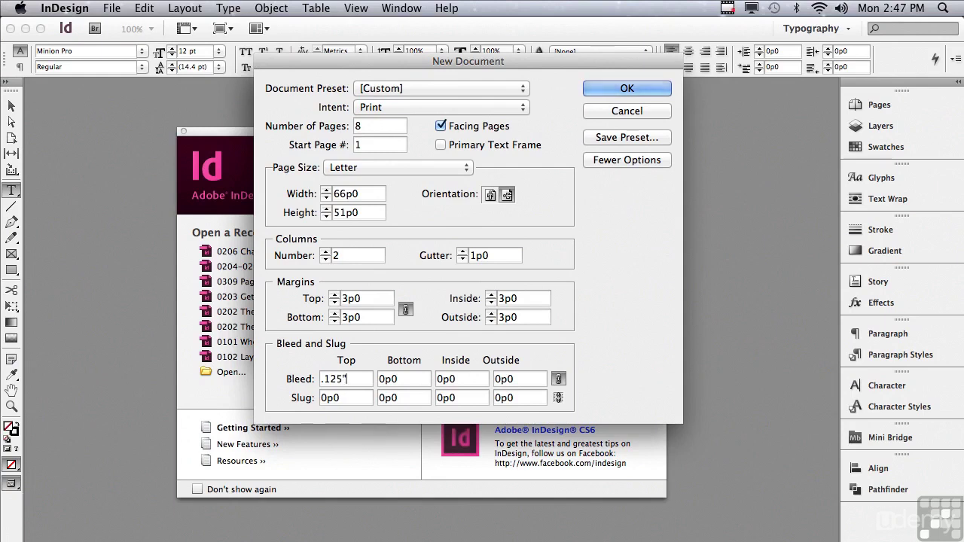
{"action": "left_click", "coordinate": [382, 380]}
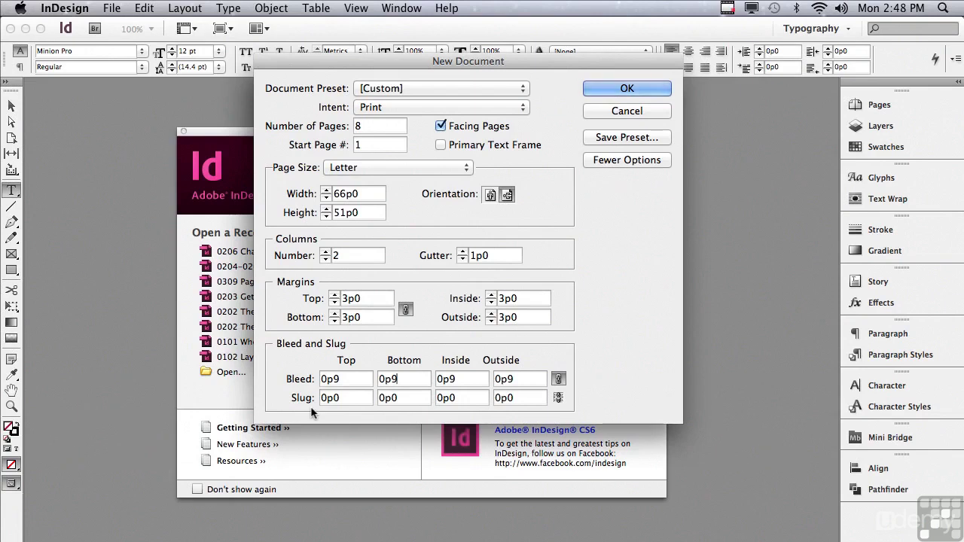
Step: Set the bottom slug of the new document to 1"
{"action": "left_click", "coordinate": [345, 397]}
{"action": "left_click_drag", "start_coordinate": [345, 397], "coordinate": [308, 396]}
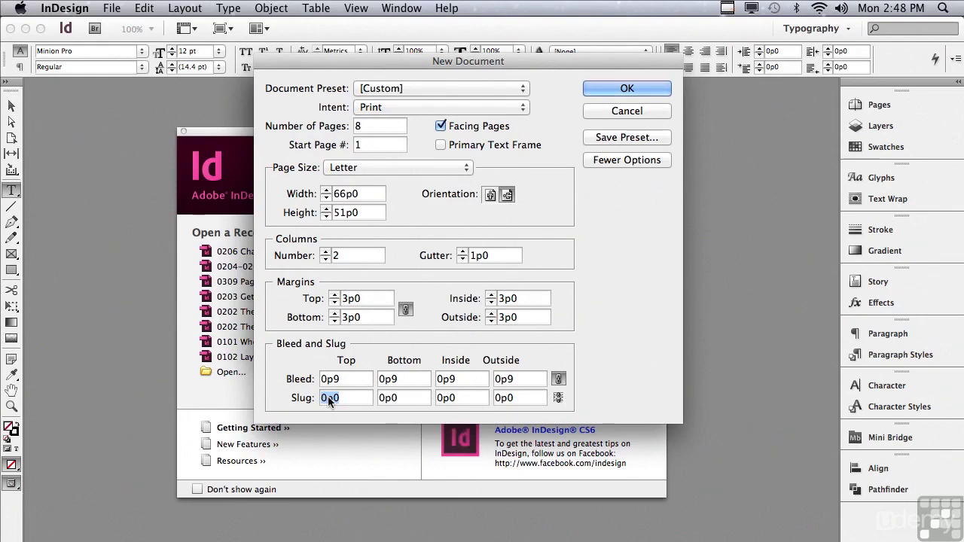
{"action": "left_click_drag", "start_coordinate": [399, 398], "coordinate": [362, 398]}
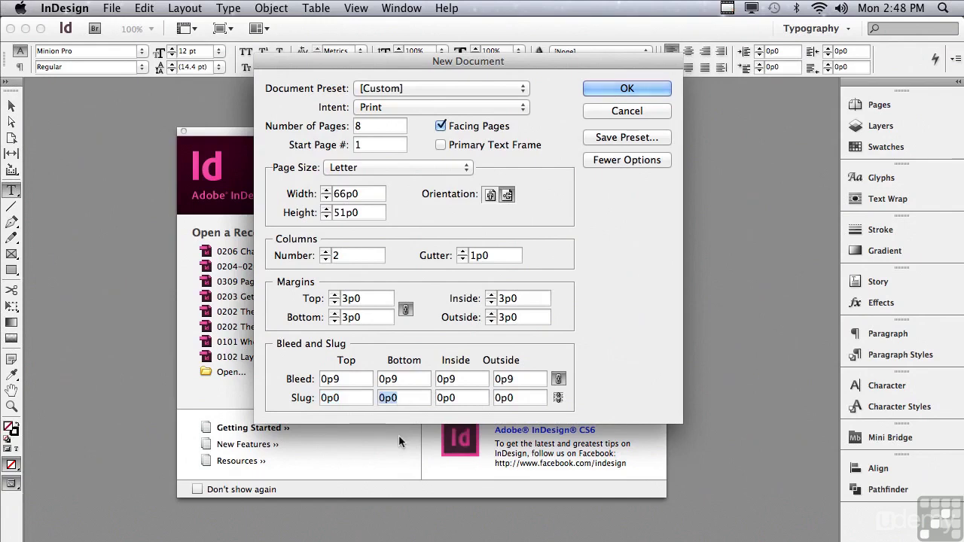
{"action": "type", "text": "0p7"}
{"action": "left_click_drag", "start_coordinate": [399, 397], "coordinate": [359, 397]}
{"action": "type", "text": "1\""}
{"action": "left_click", "coordinate": [602, 138]}
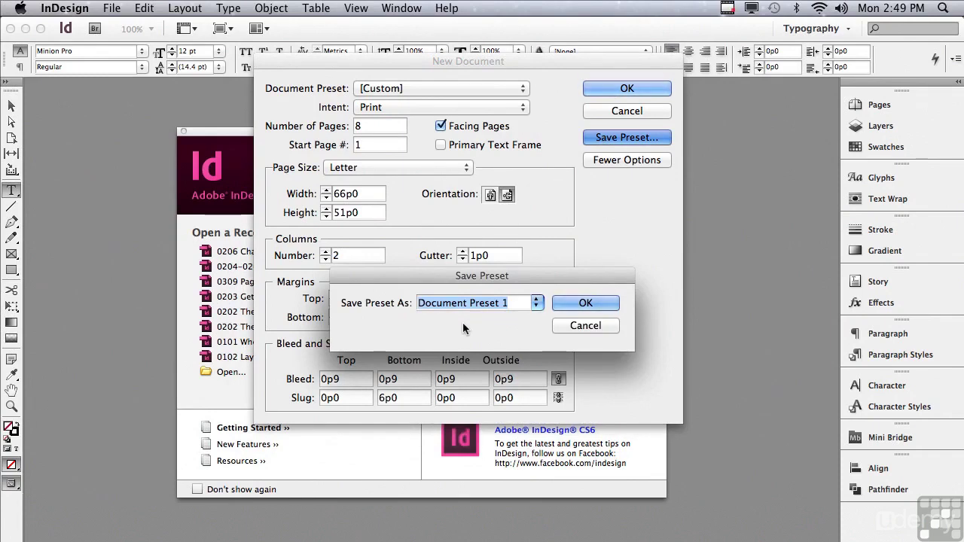
{"action": "left_click", "coordinate": [562, 324]}
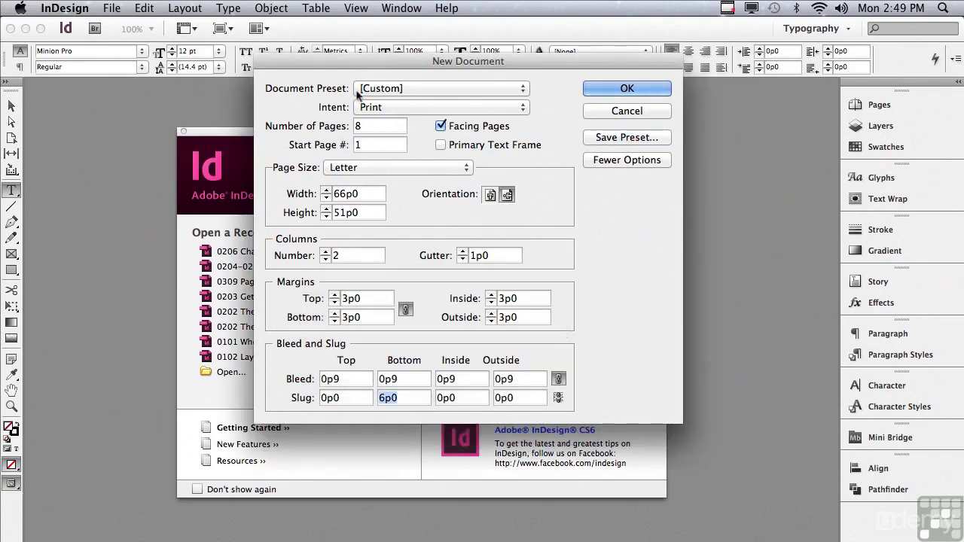
{"action": "left_click", "coordinate": [390, 89]}
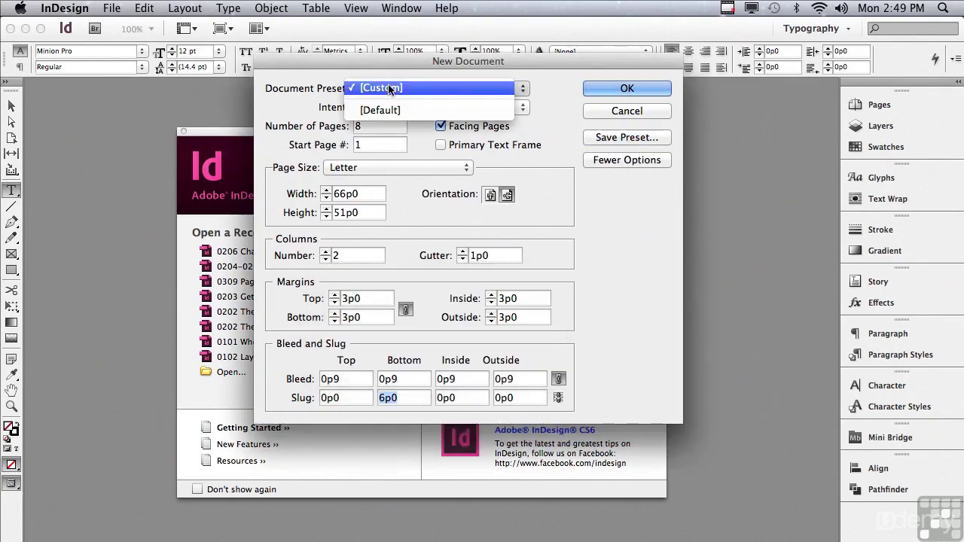
{"action": "left_click", "coordinate": [361, 88]}
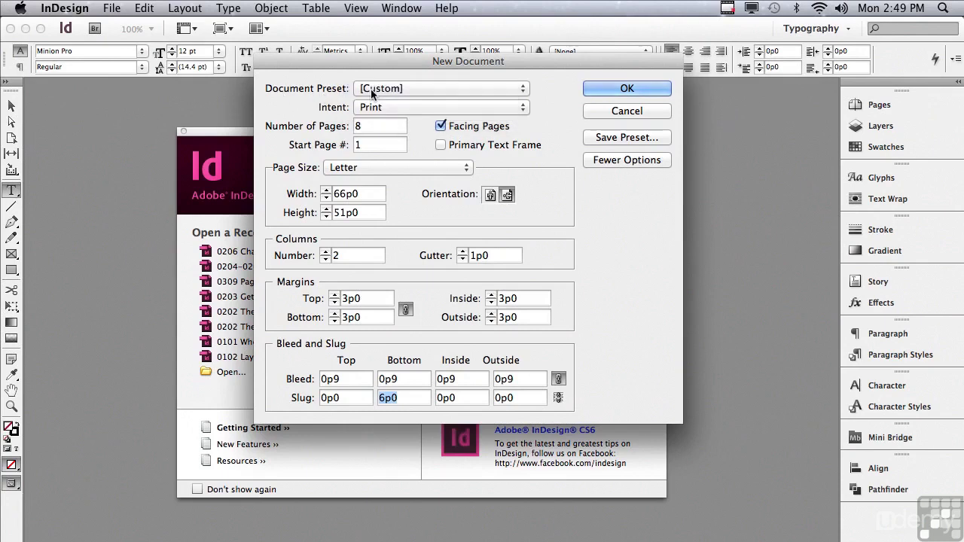
Step: Create the document with these settings and display the overview of its pages and spreads
{"action": "left_click", "coordinate": [615, 91]}
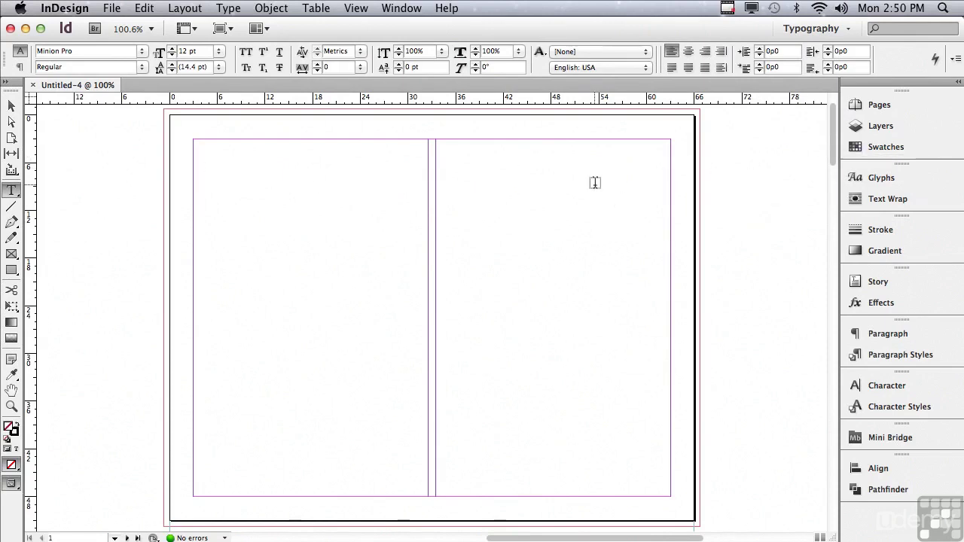
{"action": "scroll", "coordinate": [831, 144], "scroll_direction": "down", "scroll_amount": 10}
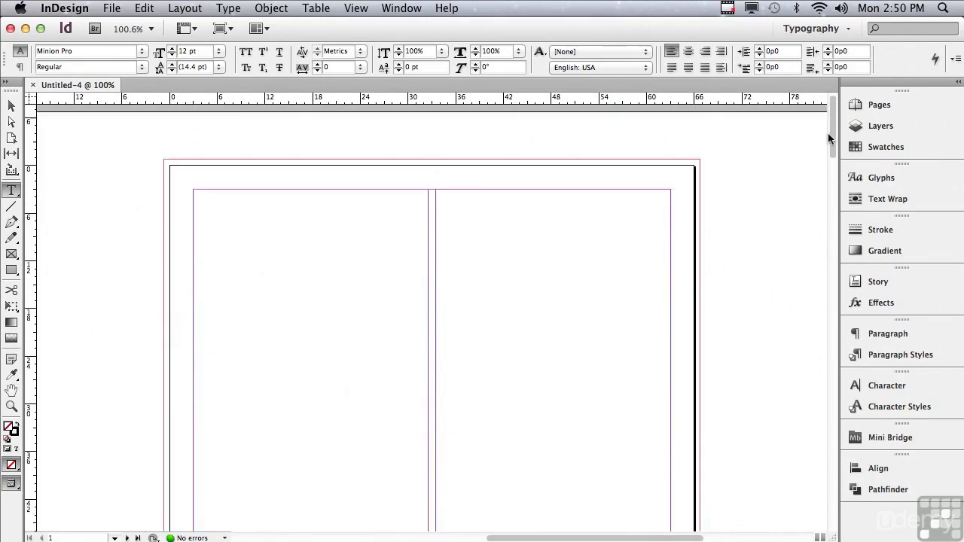
{"action": "scroll", "coordinate": [828, 138], "scroll_direction": "up", "scroll_amount": 2}
{"action": "left_click", "coordinate": [881, 107]}
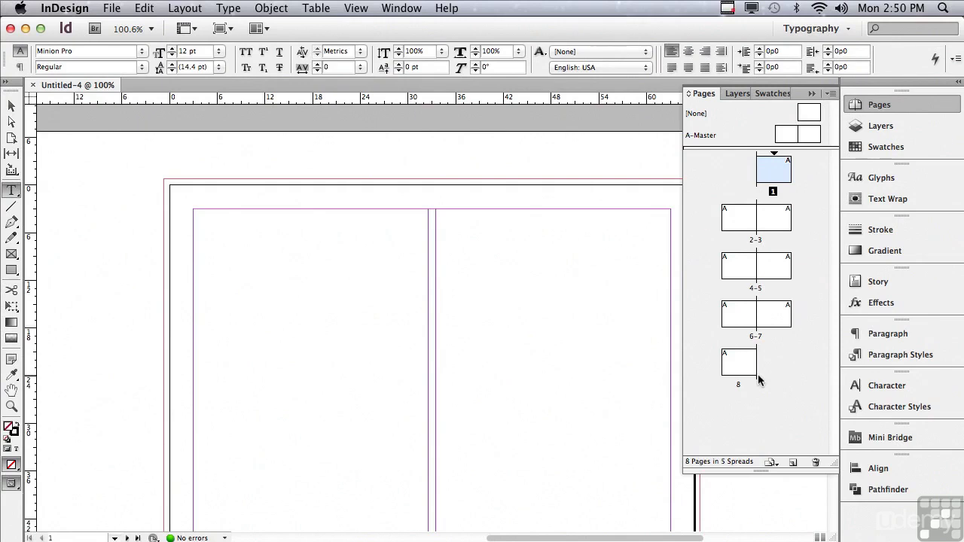
Step: Try the InDesign CS4 or later (IDML) format for saving the untitled document, and leave without saving
{"action": "left_click", "coordinate": [105, 9]}
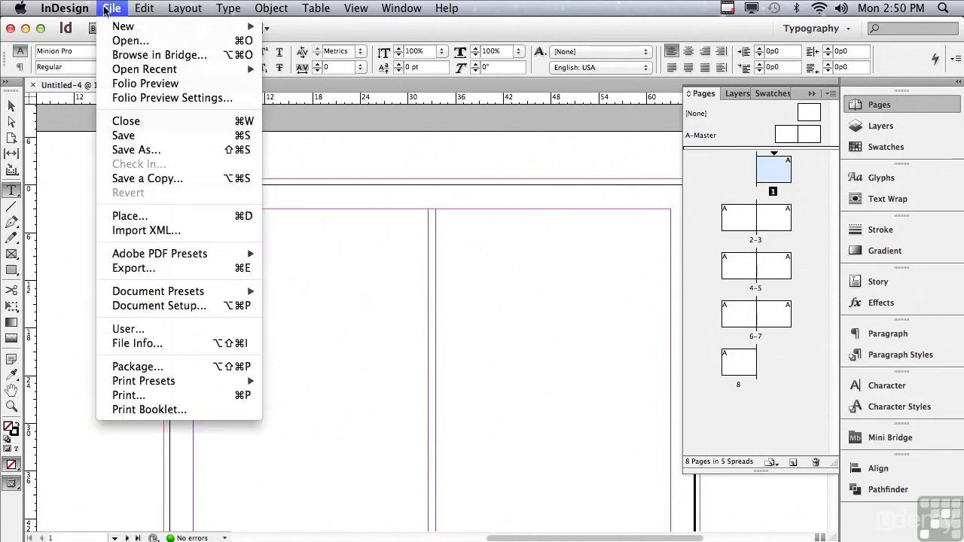
{"action": "left_click", "coordinate": [124, 150]}
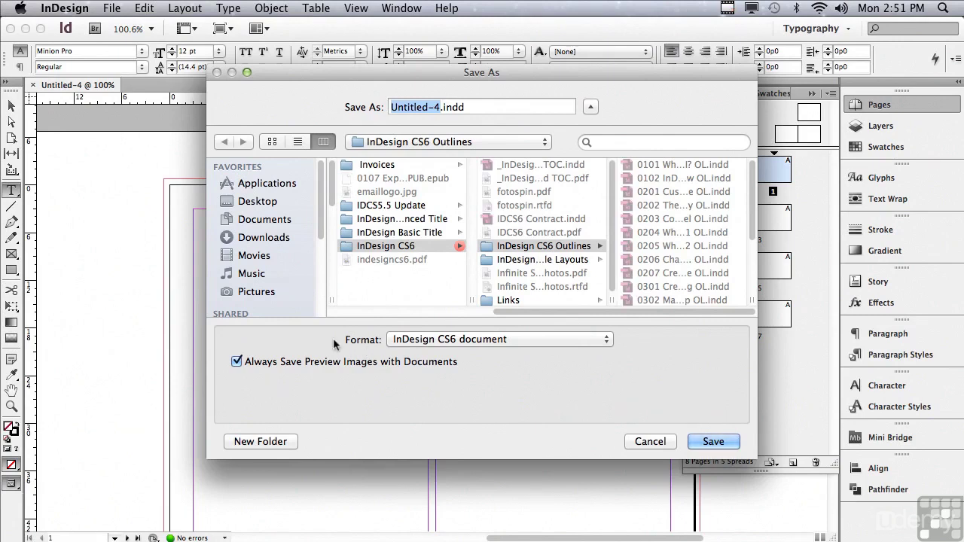
{"action": "left_click", "coordinate": [395, 341]}
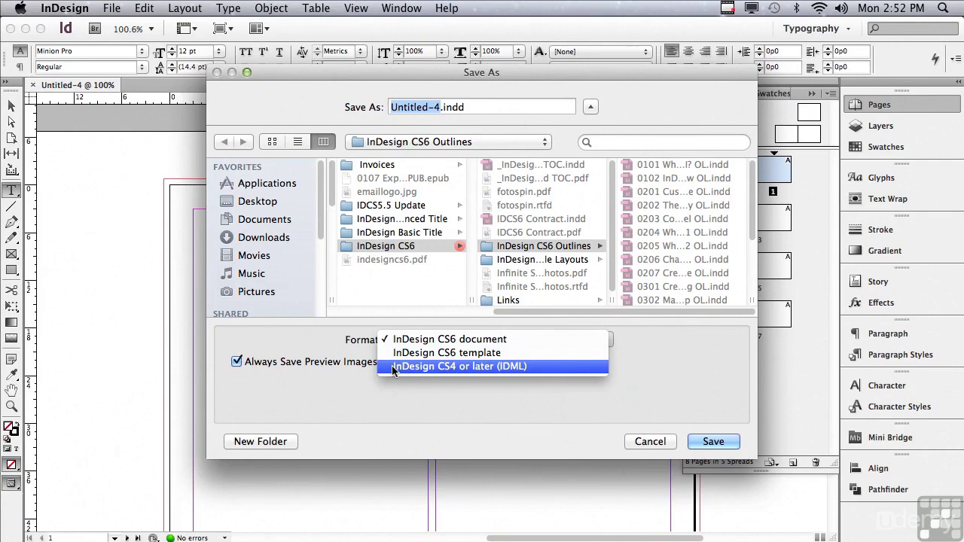
{"action": "left_click", "coordinate": [392, 367]}
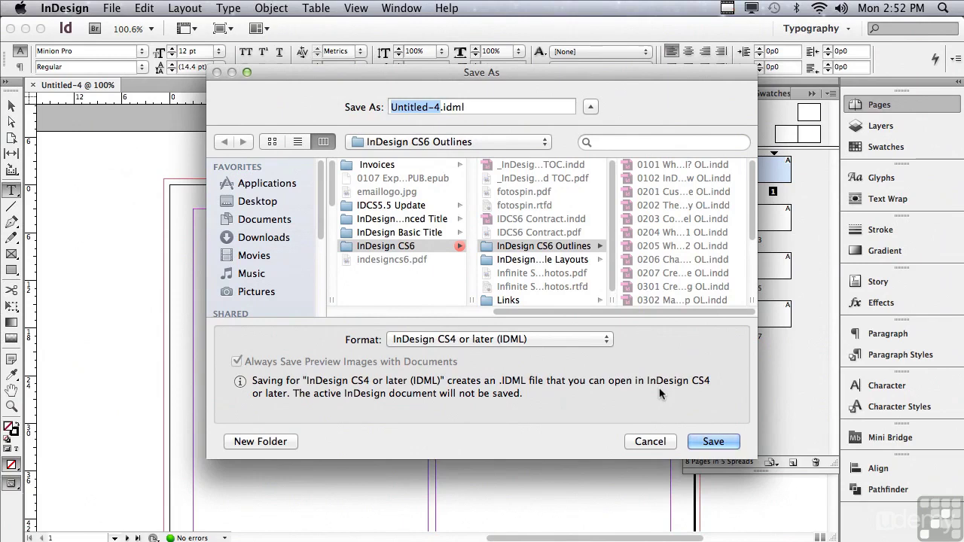
{"action": "left_click", "coordinate": [404, 341]}
{"action": "left_click", "coordinate": [404, 312]}
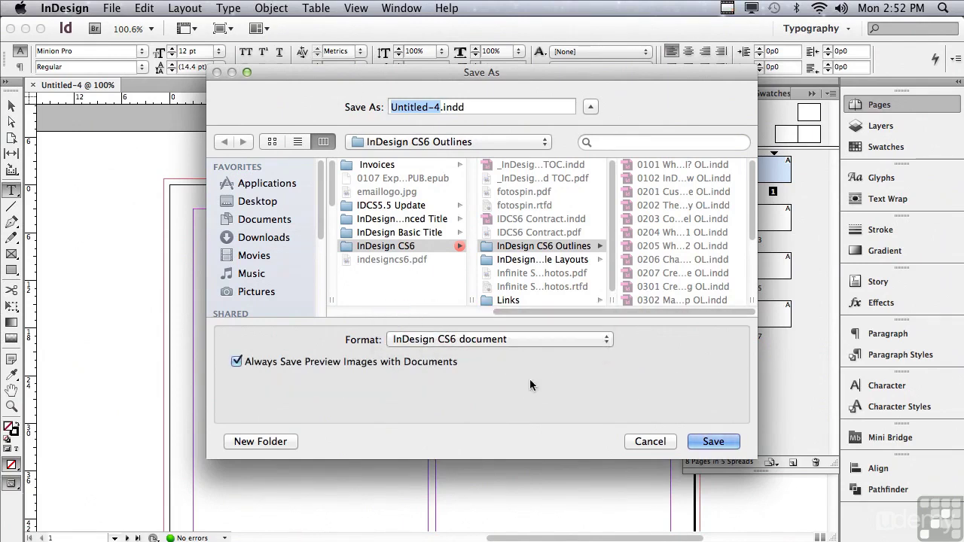
{"action": "left_click", "coordinate": [634, 442]}
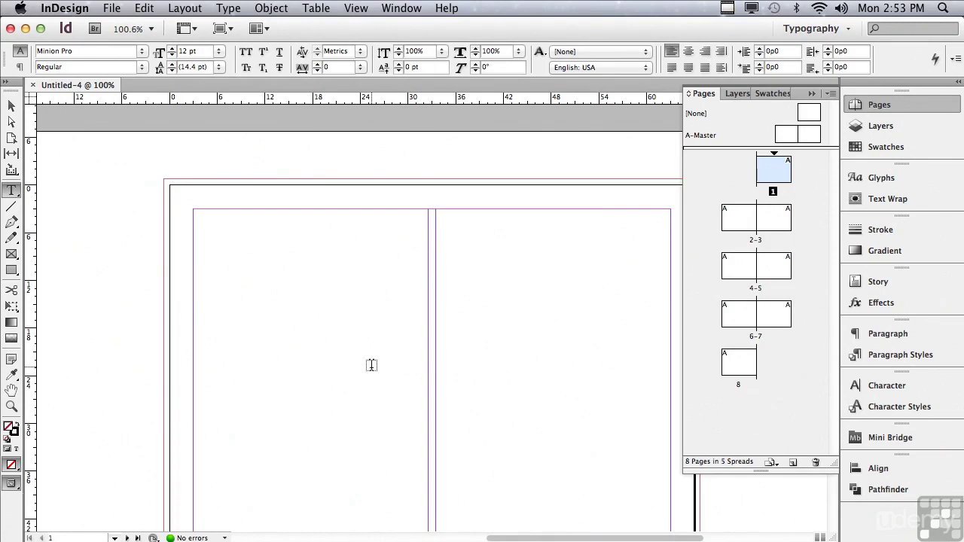
Step: Open the sample layout 0204-0205 What's Your Preference.indd from the InDesign CS6 Sample Layouts folder
{"action": "left_click", "coordinate": [111, 7]}
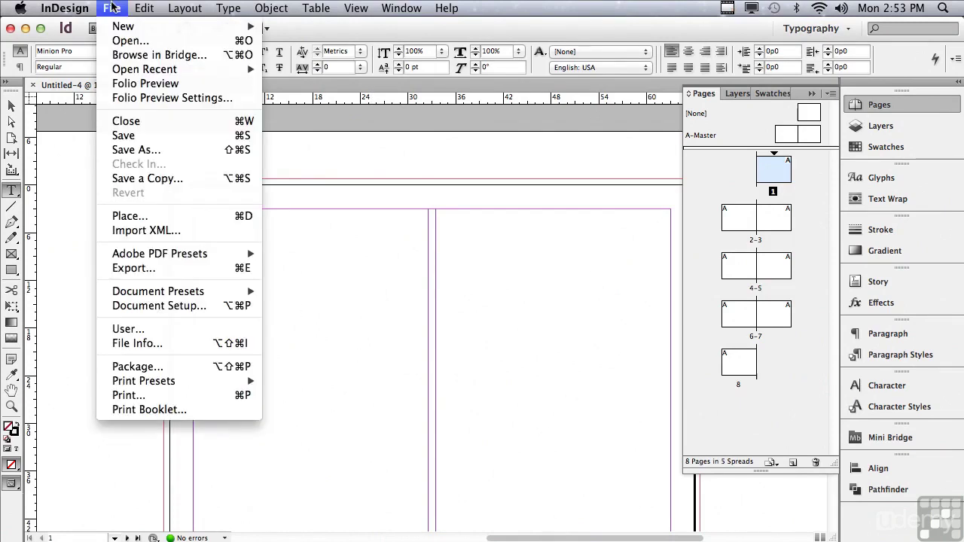
{"action": "left_click", "coordinate": [119, 41]}
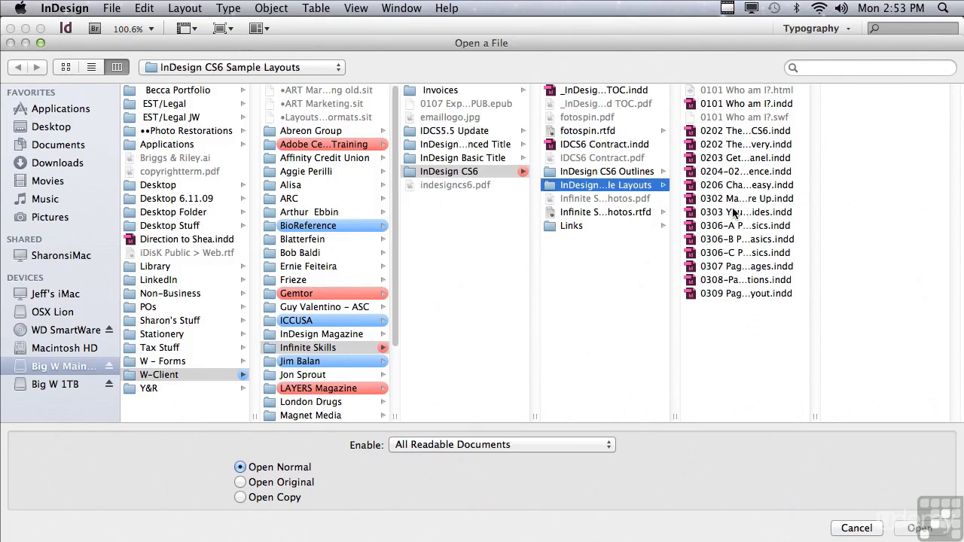
{"action": "left_click", "coordinate": [715, 173]}
{"action": "left_click", "coordinate": [900, 532]}
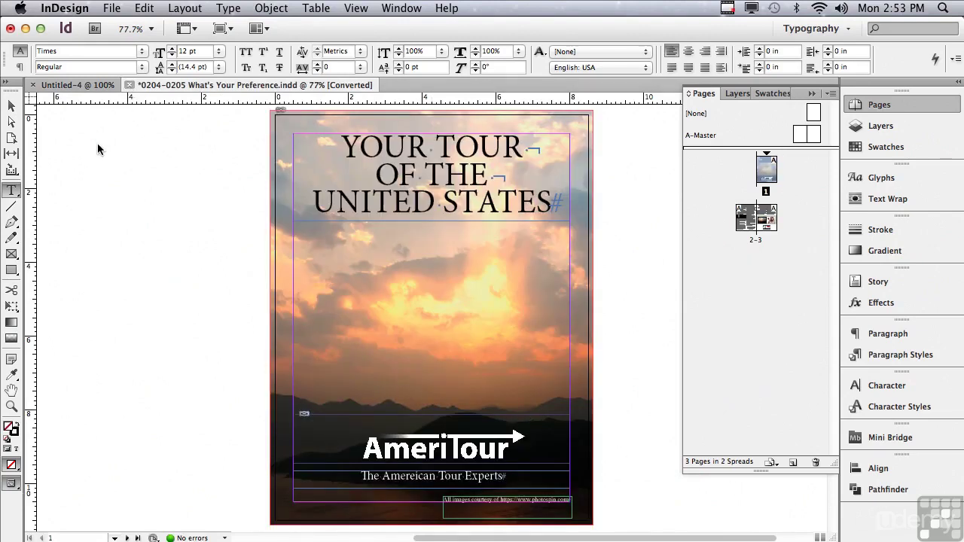
Step: Close the opened sample layout without saving its changes and close the untitled document
{"action": "key", "text": "super+w"}
{"action": "left_click", "coordinate": [407, 204]}
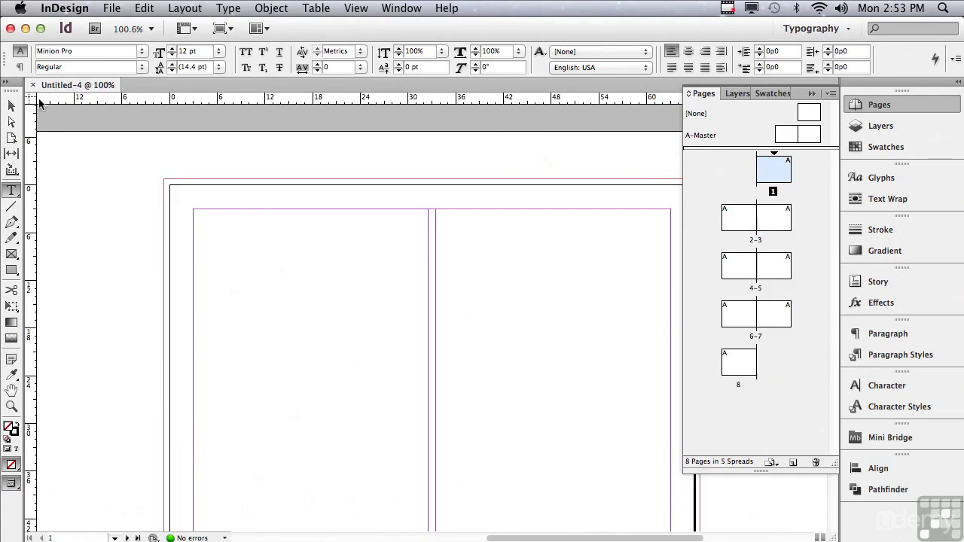
{"action": "left_click", "coordinate": [33, 84]}
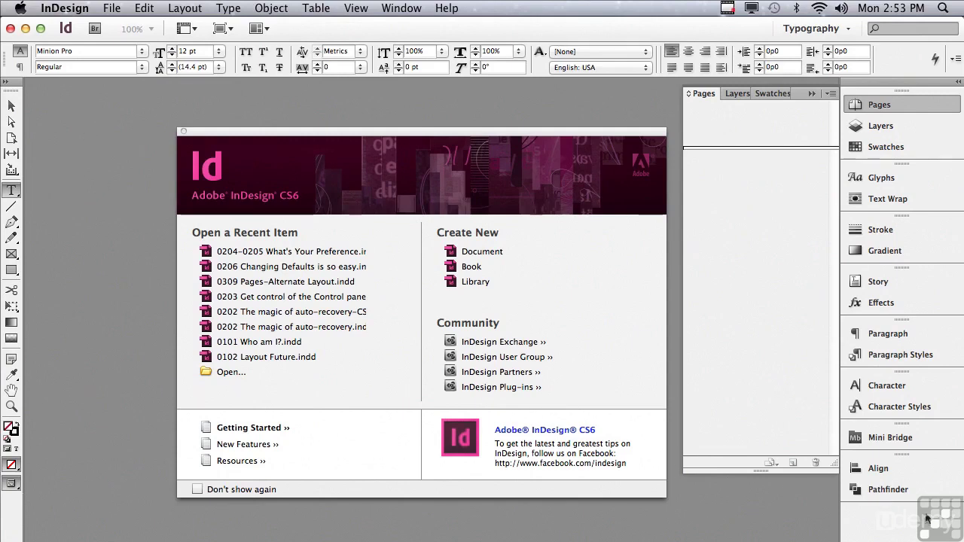
{"action": "mouse_move", "coordinate": [956, 537]}
{"action": "left_mouse_down"}
{"action": "mouse_move", "coordinate": [881, 465]}
{"action": "mouse_move", "coordinate": [960, 519]}
{"action": "mouse_move", "coordinate": [962, 539]}
{"action": "left_mouse_up"}
{"action": "left_click", "coordinate": [401, 8]}
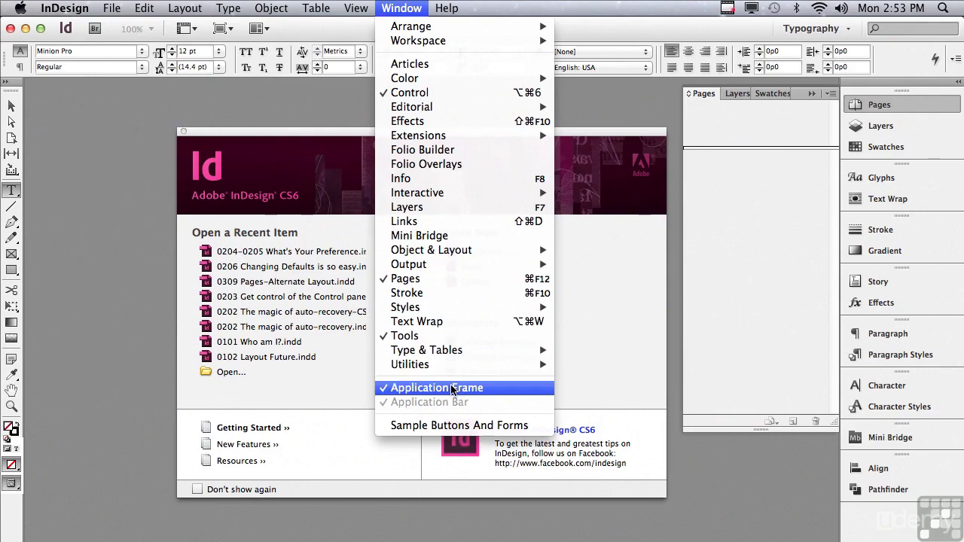
{"action": "left_click", "coordinate": [111, 300]}
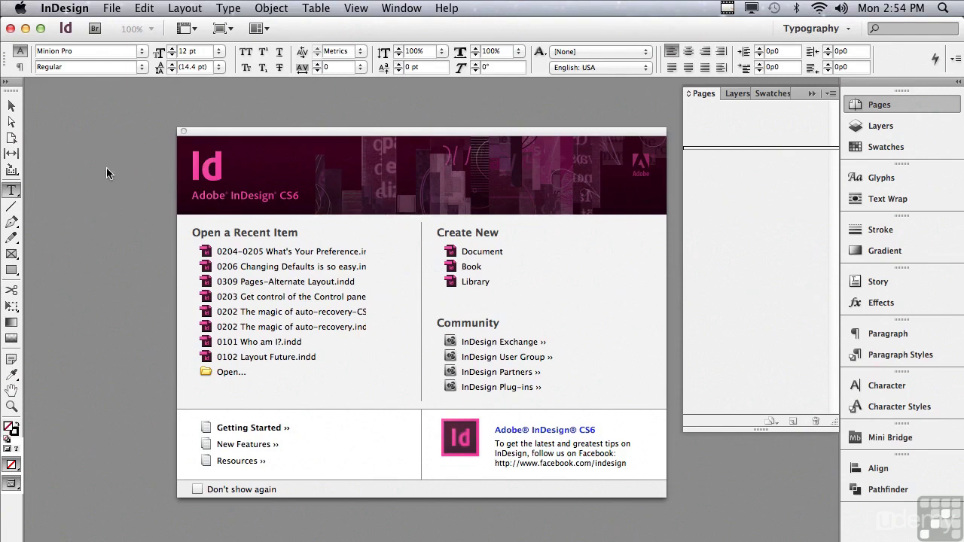
{"action": "key", "text": "super+o"}
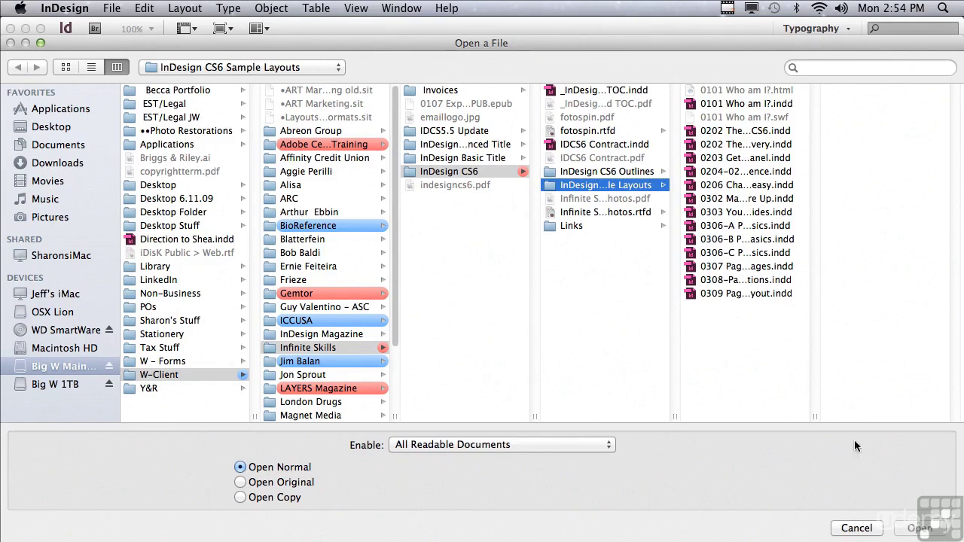
{"action": "left_click", "coordinate": [856, 529]}
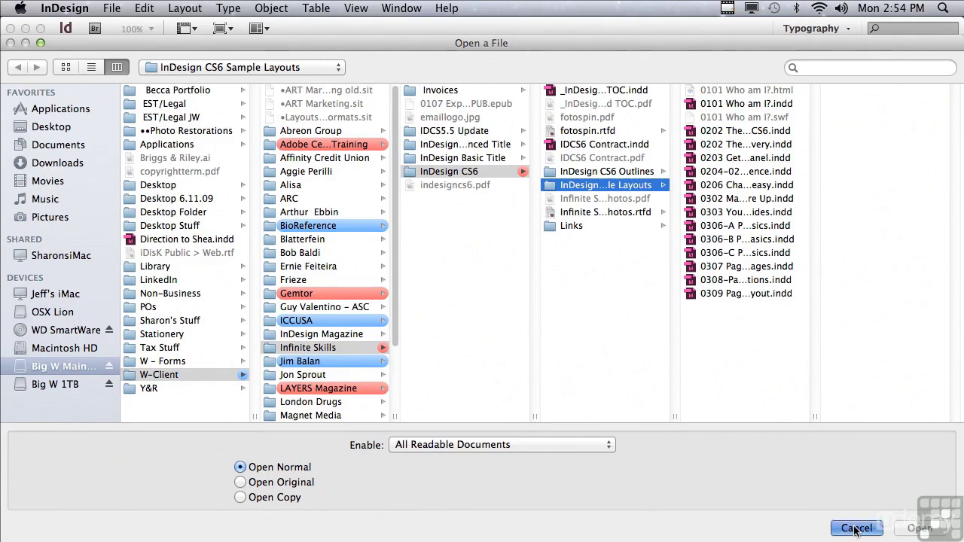